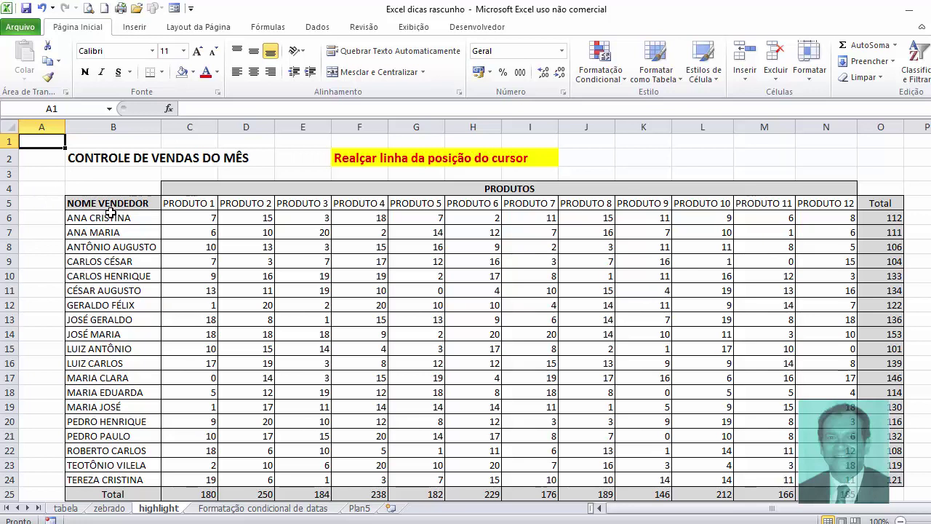
# Step: Select the seller sales block B6:N24 and open the Formatação Condicional menu
pyautogui.click(109, 218)
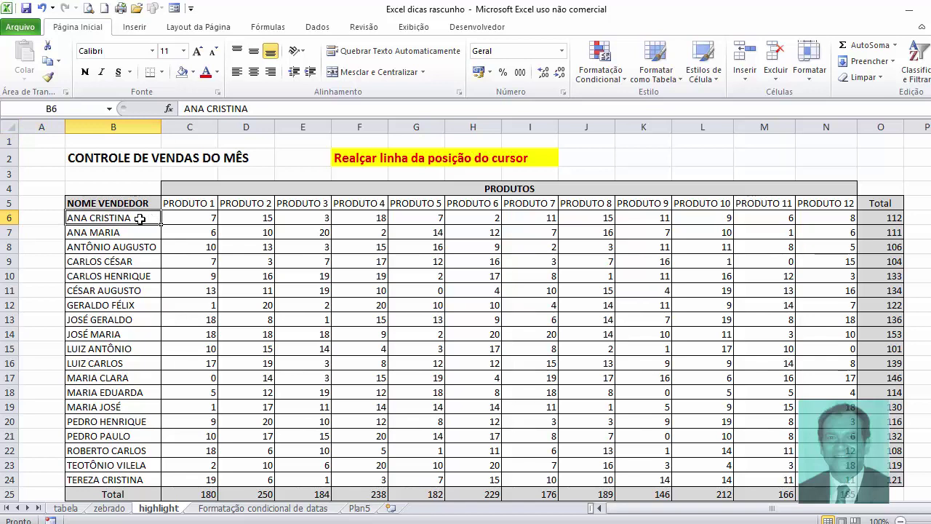
pyautogui.moveTo(140, 219); pyautogui.dragTo(756, 478)
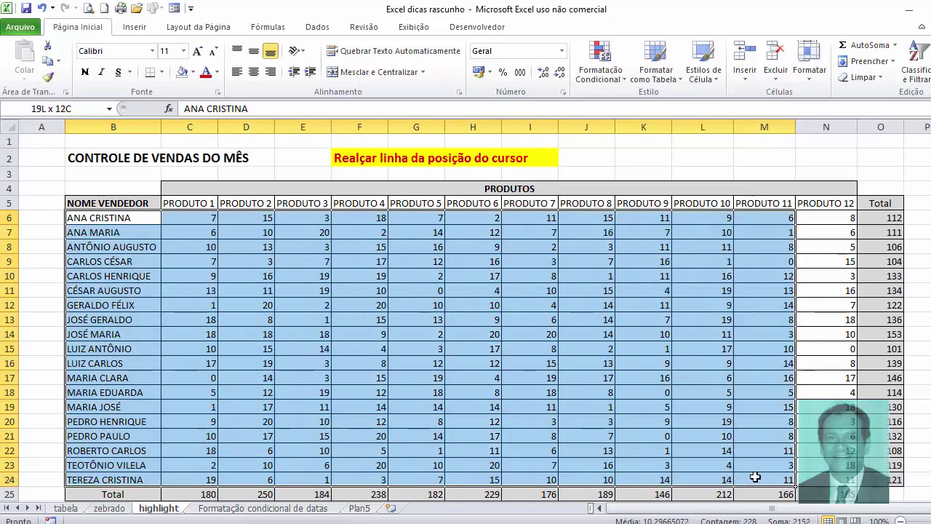
pyautogui.moveTo(756, 477); pyautogui.dragTo(810, 482)
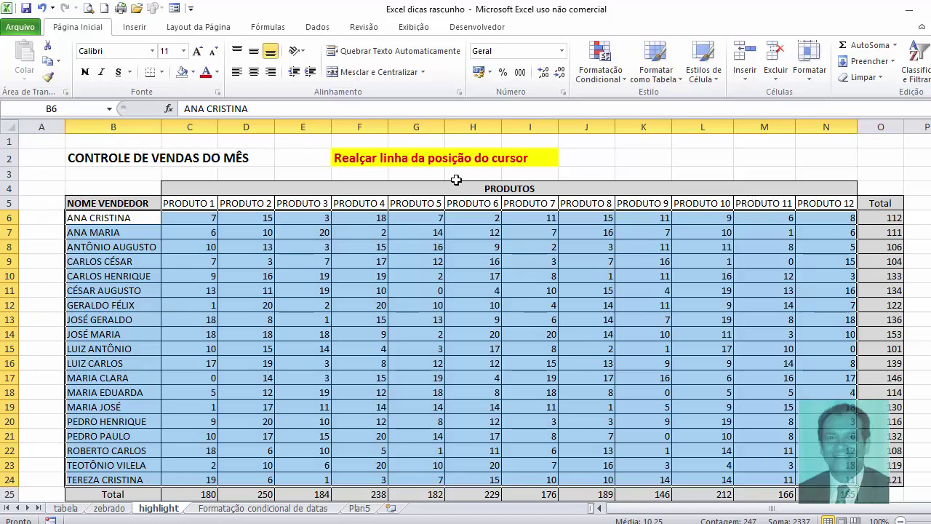
pyautogui.click(604, 63)
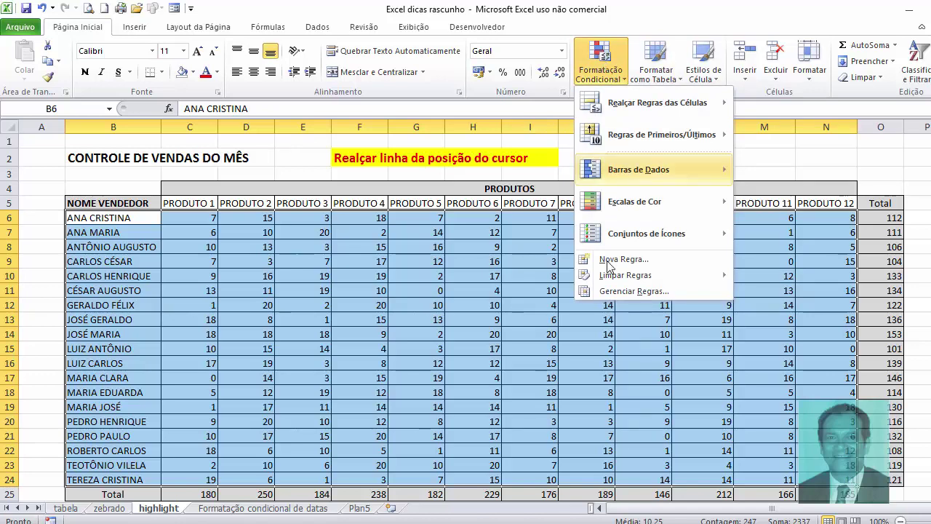
# Step: Start a new 'Usar uma fórmula' rule from Gerenciar Regras with the formula =lin()=cél("lin")
pyautogui.click(615, 292)
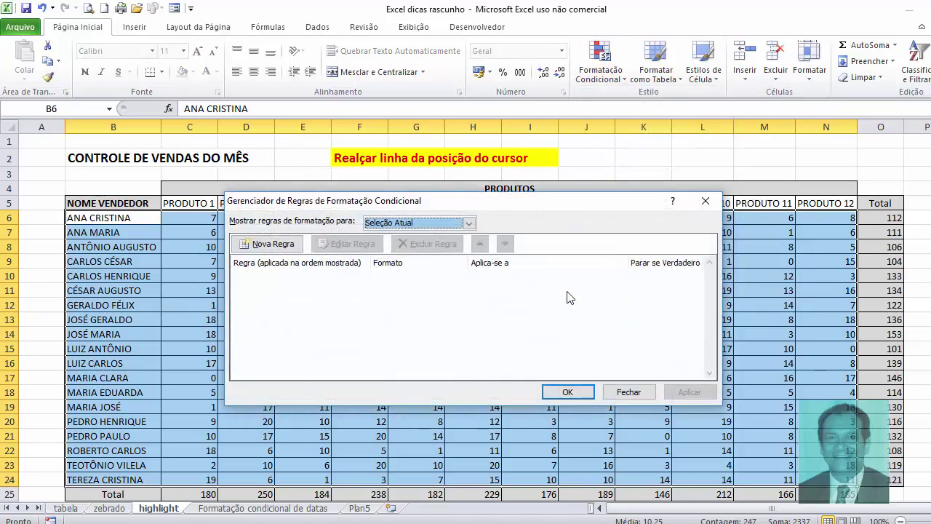
pyautogui.click(286, 247)
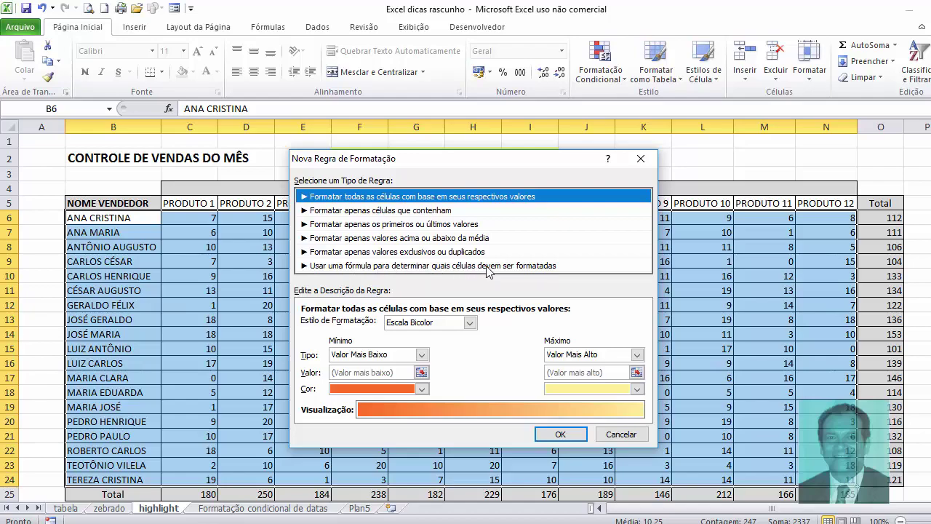
pyautogui.click(412, 266)
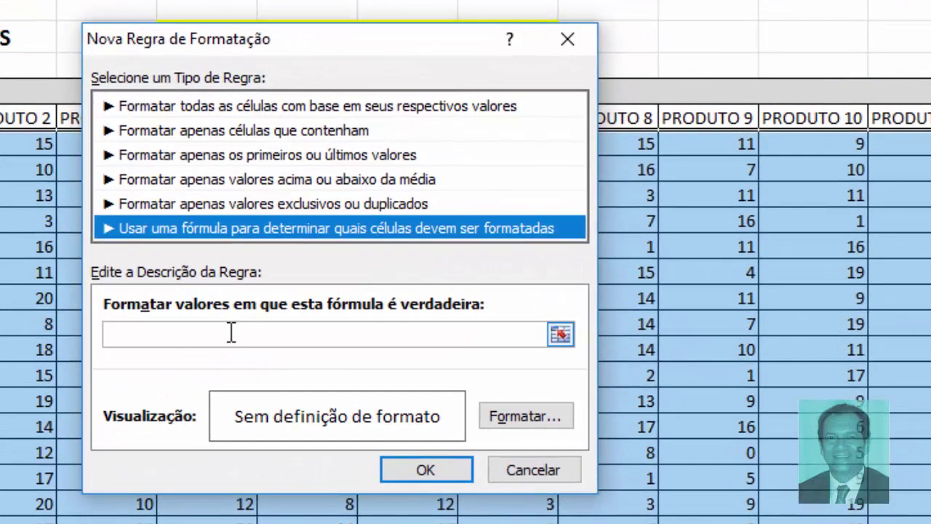
pyautogui.click(231, 333)
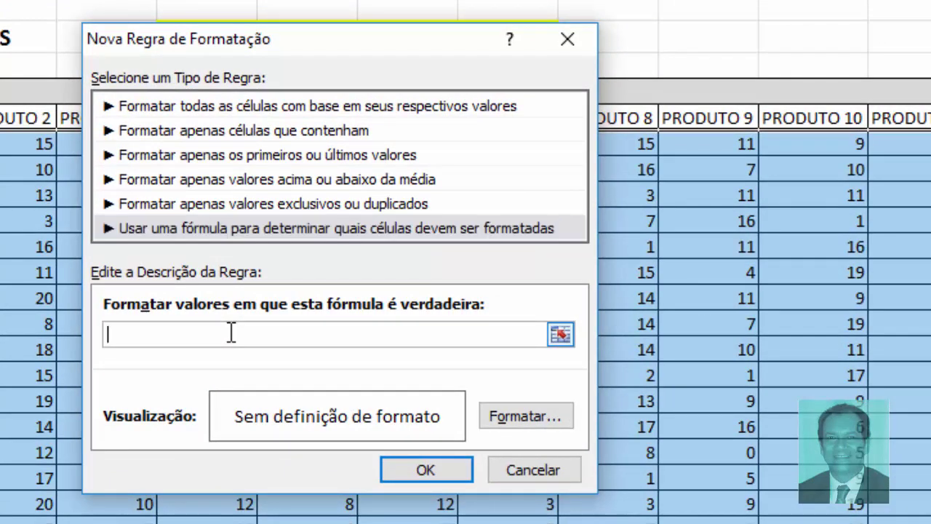
pyautogui.write('=lin()')
pyautogui.write('=')
pyautogui.write('cél')
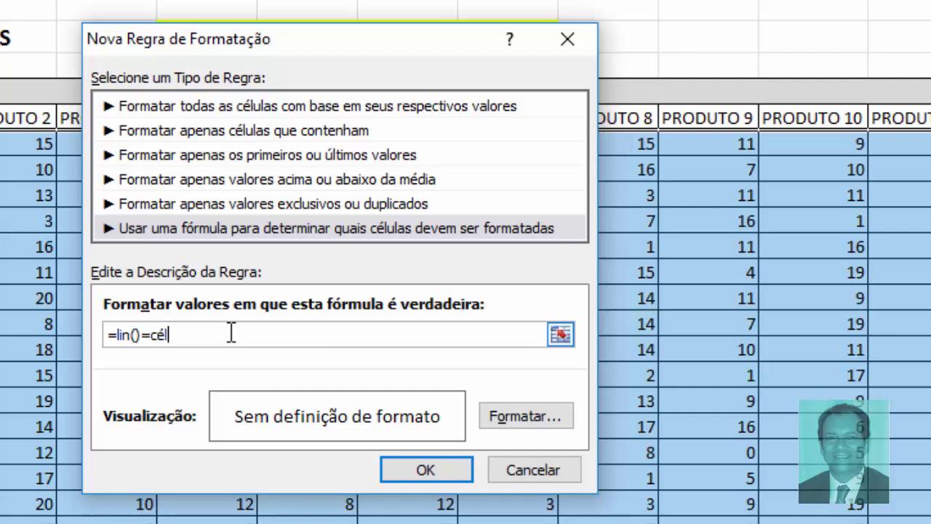
pyautogui.write('(')
pyautogui.write('"li')
pyautogui.write('n"')
pyautogui.write(')')
# Step: Give the =lin()=cél("lin") rule a yellow Preenchimento fill and confirm it for B6:N24
pyautogui.click(527, 416)
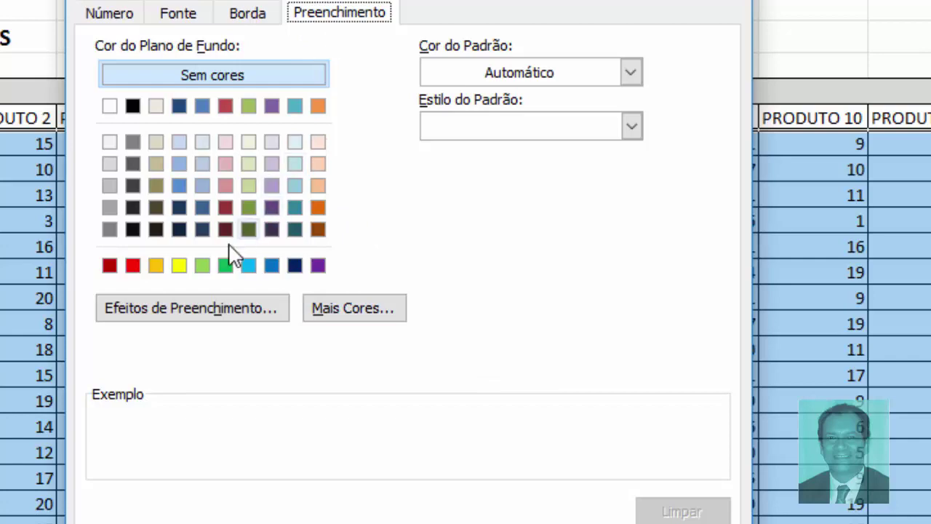
pyautogui.click(179, 267)
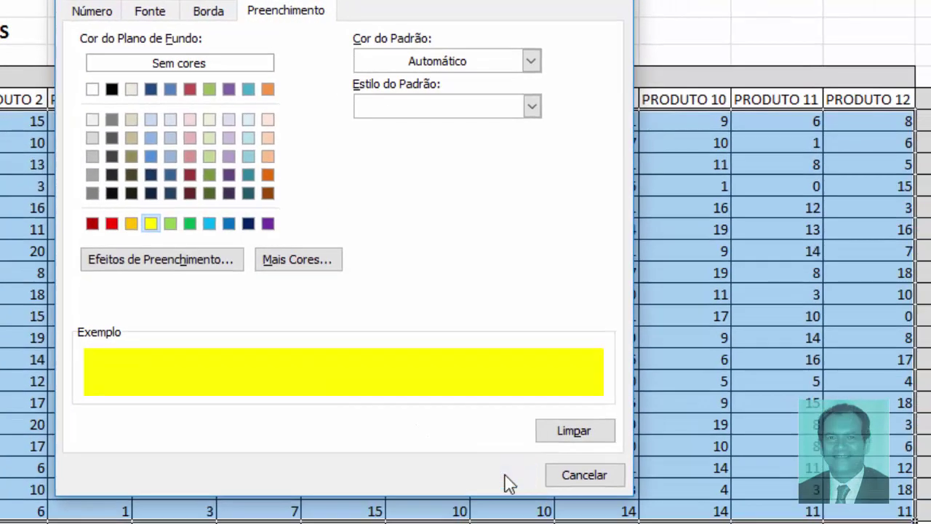
pyautogui.click(506, 481)
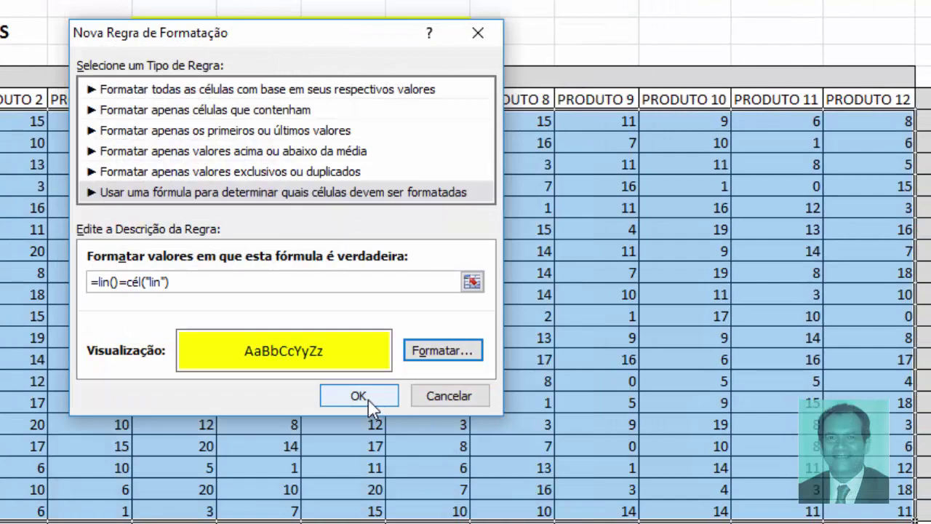
pyautogui.click(369, 399)
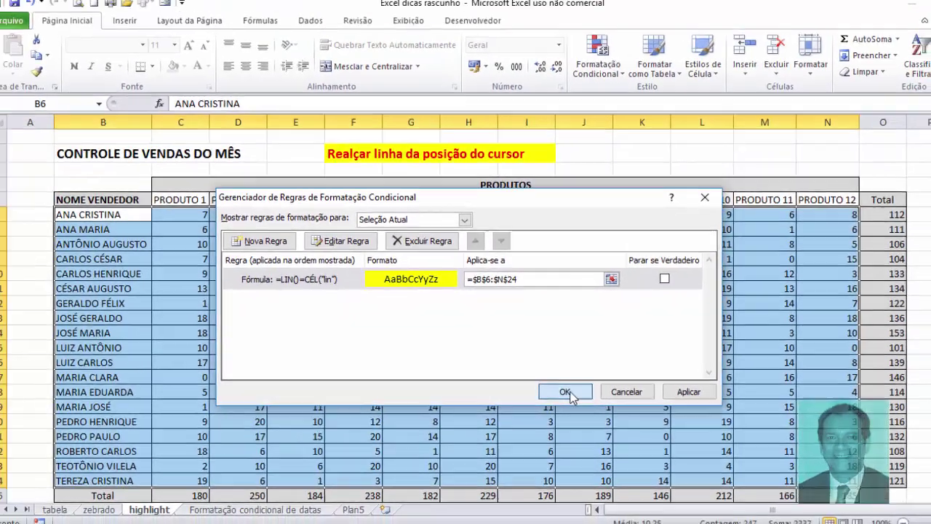
pyautogui.click(568, 392)
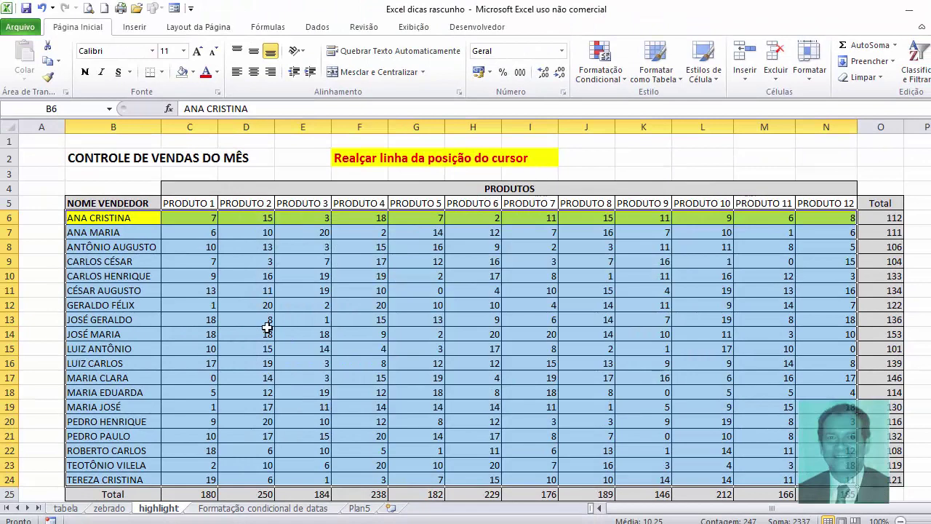
# Step: Select F9, F11 and F13 to check whether the yellow row highlight moves
pyautogui.click(374, 262)
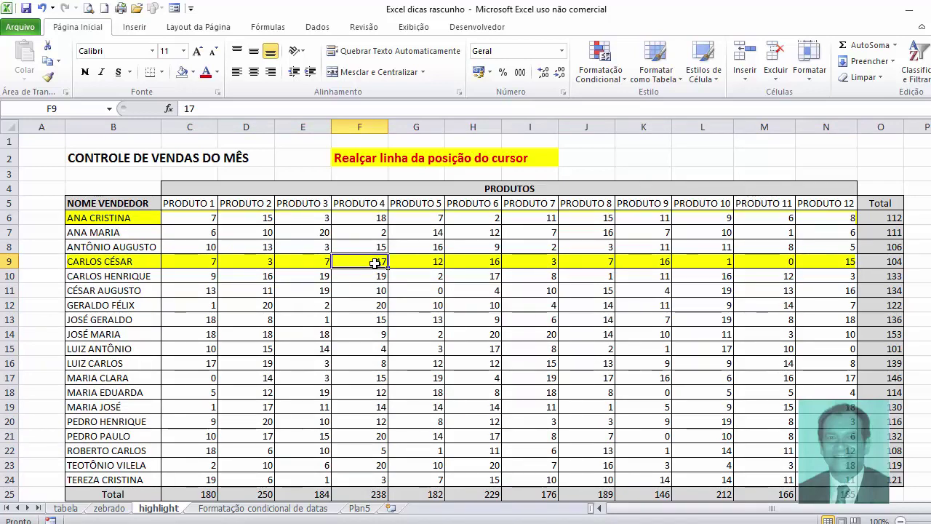
pyautogui.click(373, 292)
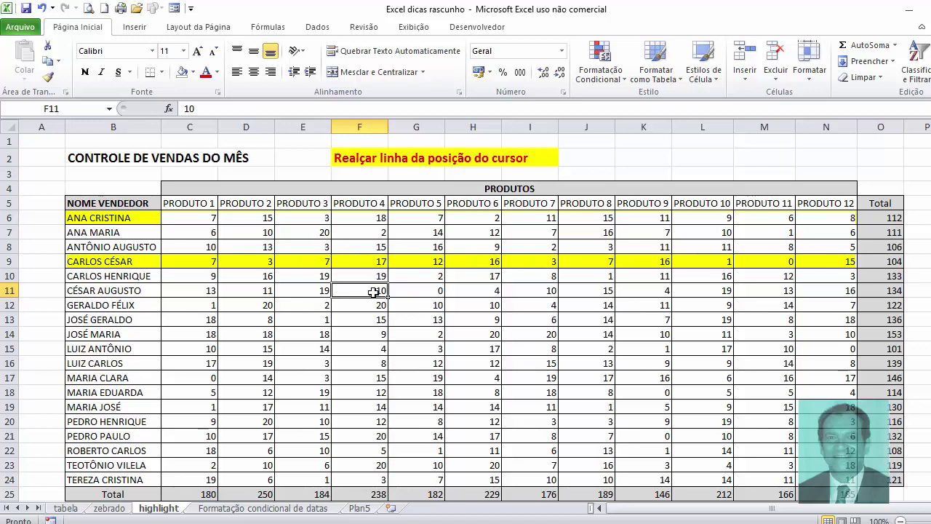
pyautogui.click(378, 320)
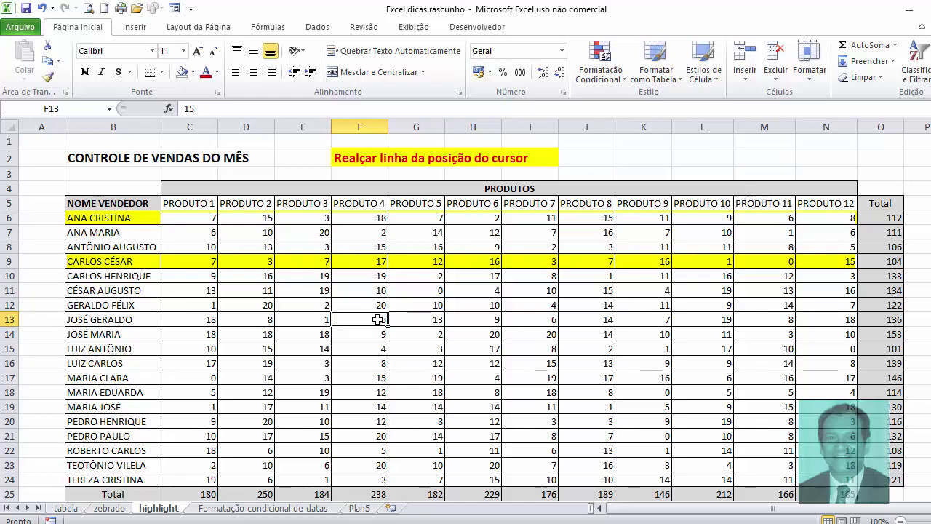
# Step: Add a Worksheet_SelectionChange procedure running Calculate to Plan3 (highlight), then return to Excel
pyautogui.click(477, 28)
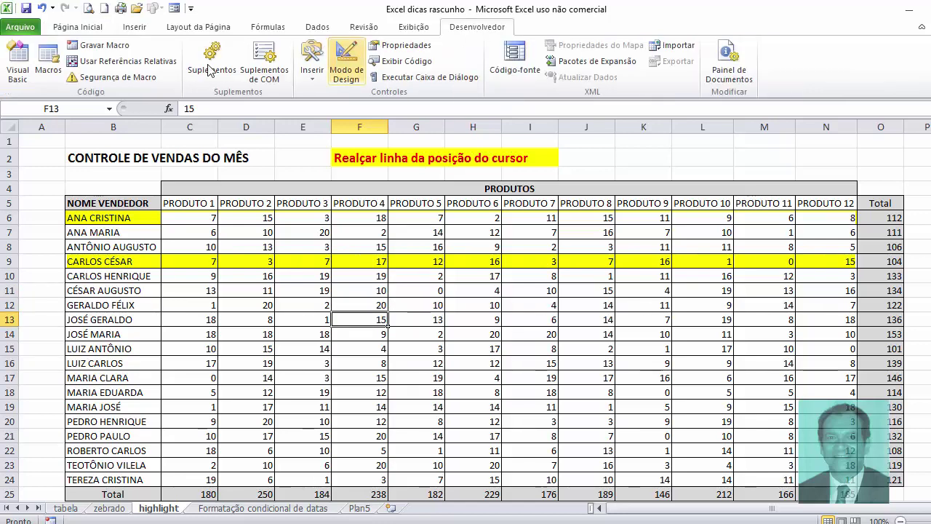
pyautogui.click(17, 71)
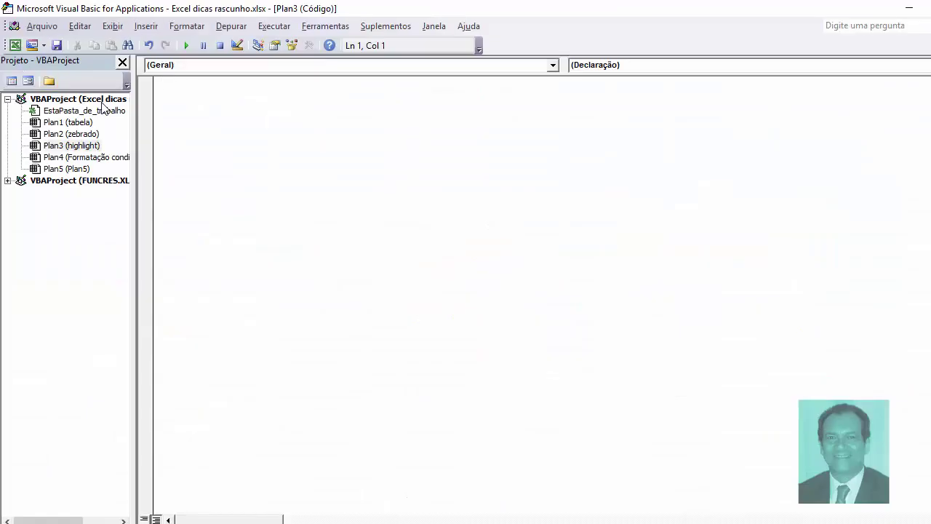
pyautogui.click(80, 145)
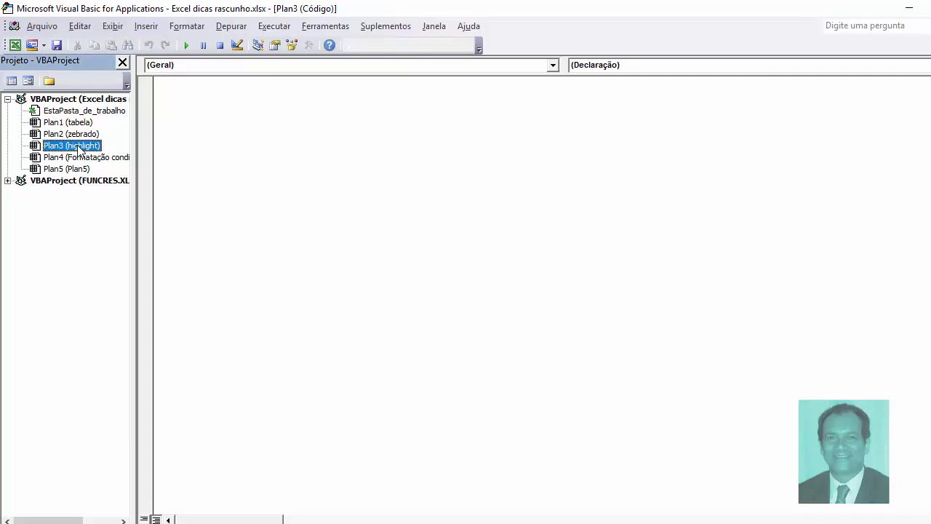
pyautogui.click(553, 65)
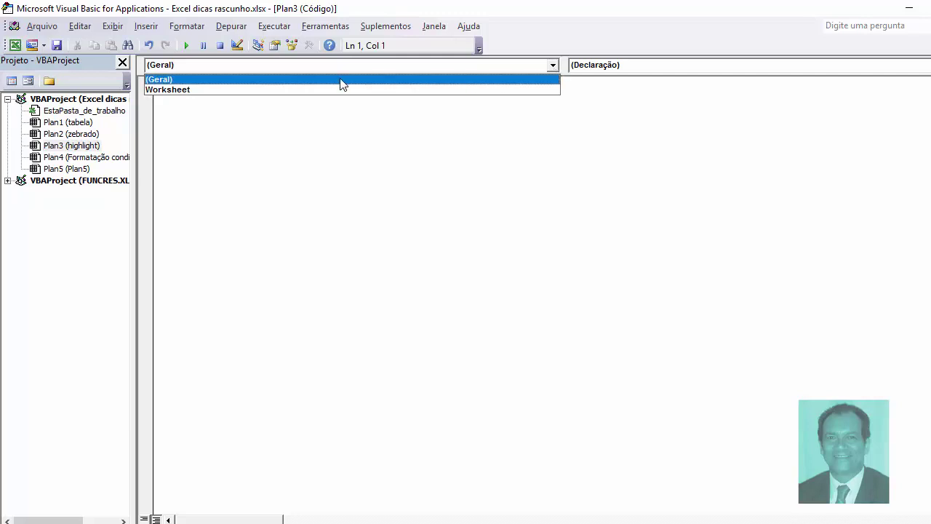
pyautogui.click(204, 91)
pyautogui.write('C')
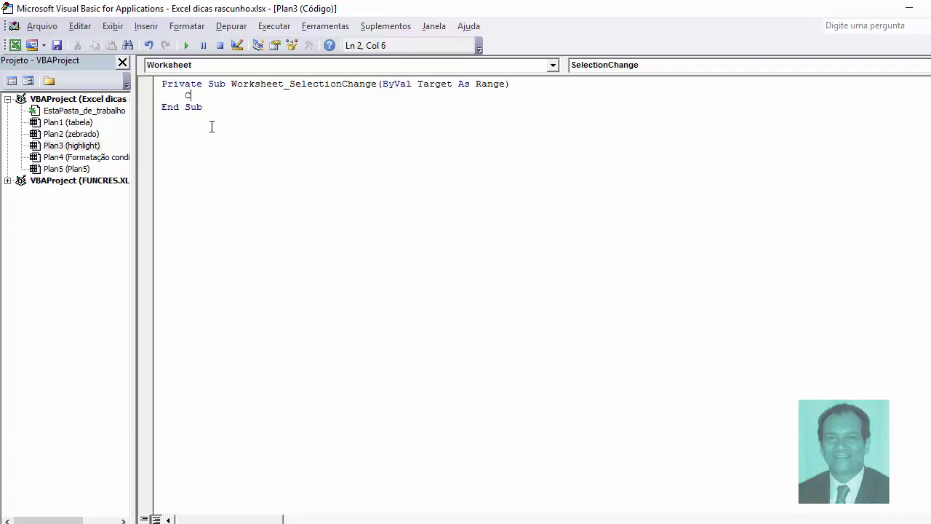
pyautogui.write('alcu')
pyautogui.write('late')
pyautogui.click(13, 48)
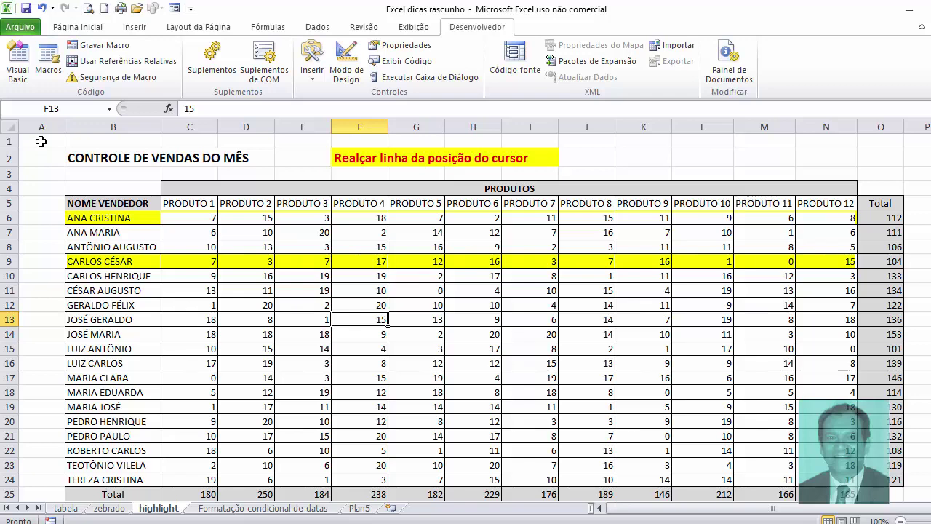
# Step: Save as Excel Macro-Enabled Workbook 'Excel dicas rascunho.xlsm', overwriting the existing file
pyautogui.click(22, 28)
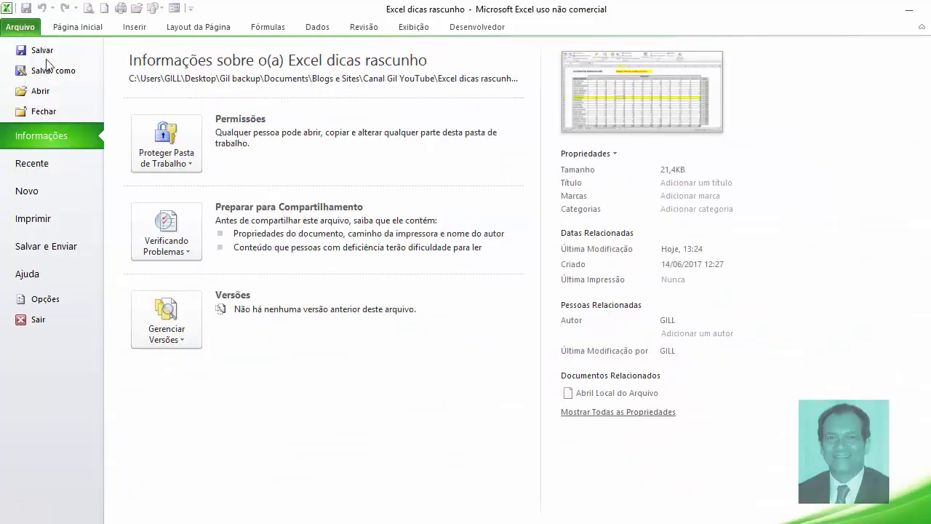
pyautogui.press('Escape')
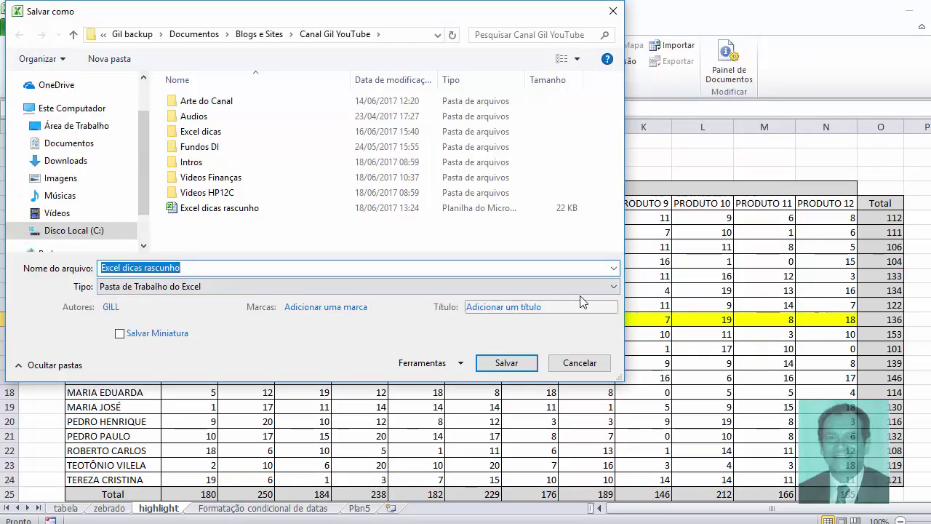
pyautogui.click(616, 292)
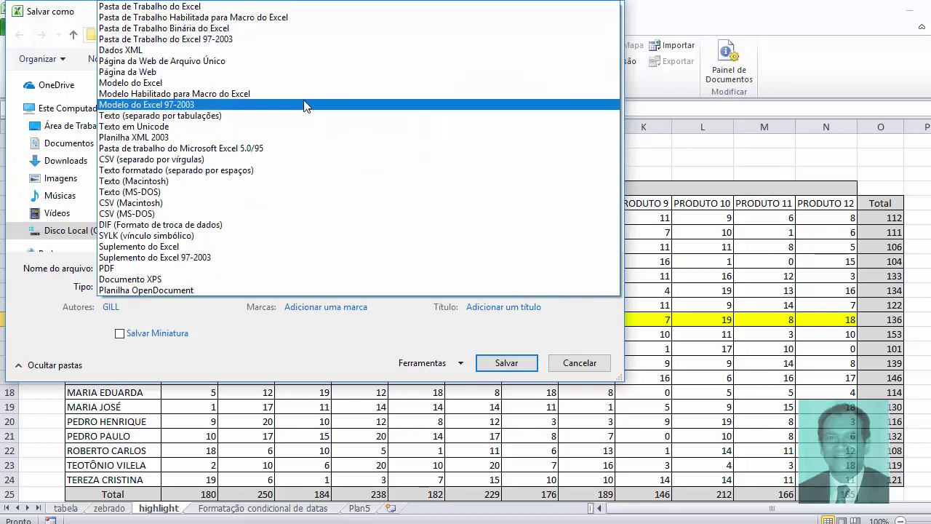
pyautogui.click(206, 22)
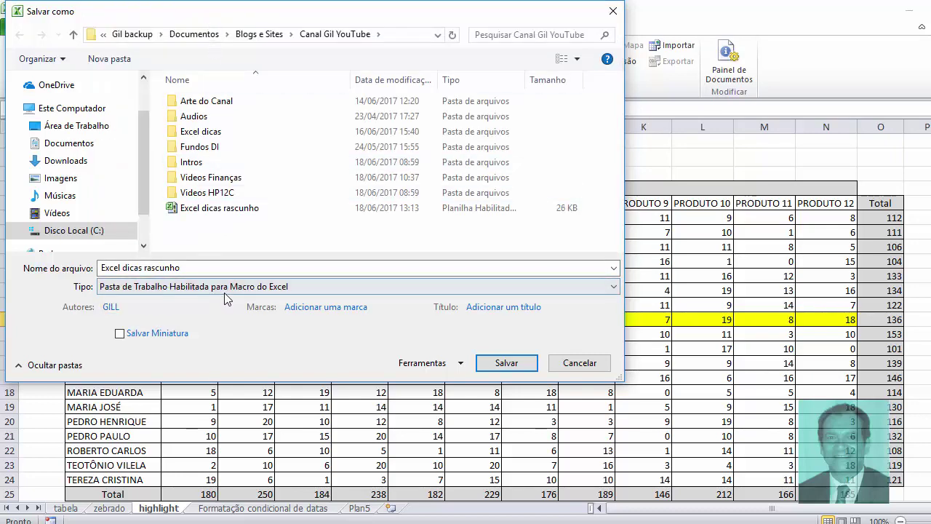
pyautogui.click(514, 366)
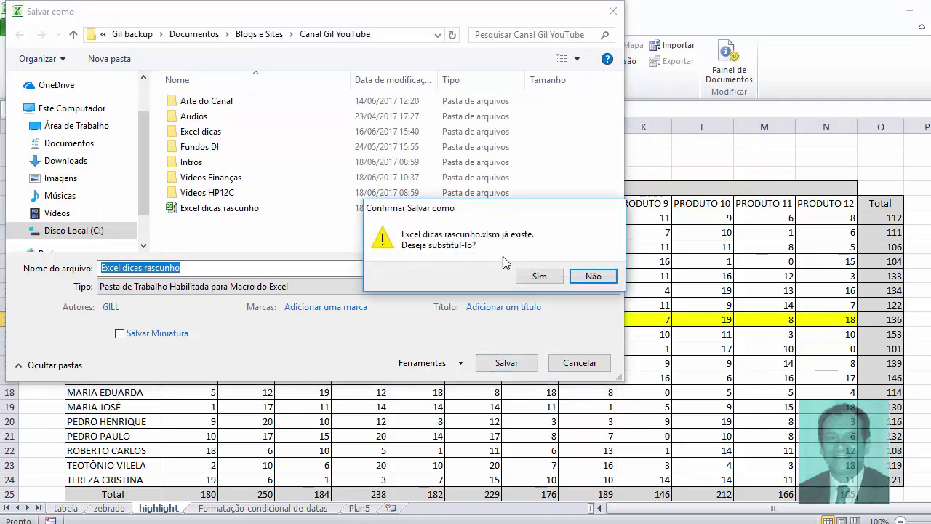
pyautogui.click(545, 281)
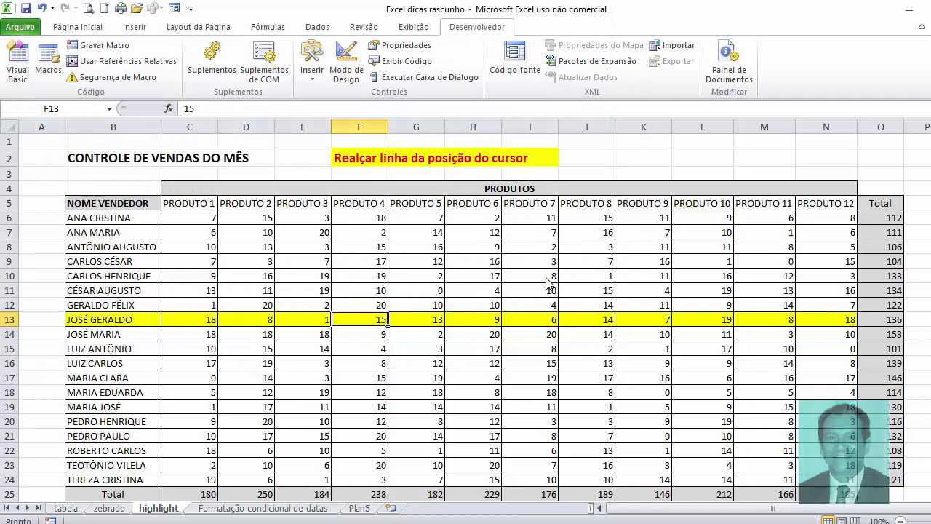
# Step: Select H9, N15, C8 and H9 again, watching the yellow highlight move to each row
pyautogui.click(479, 261)
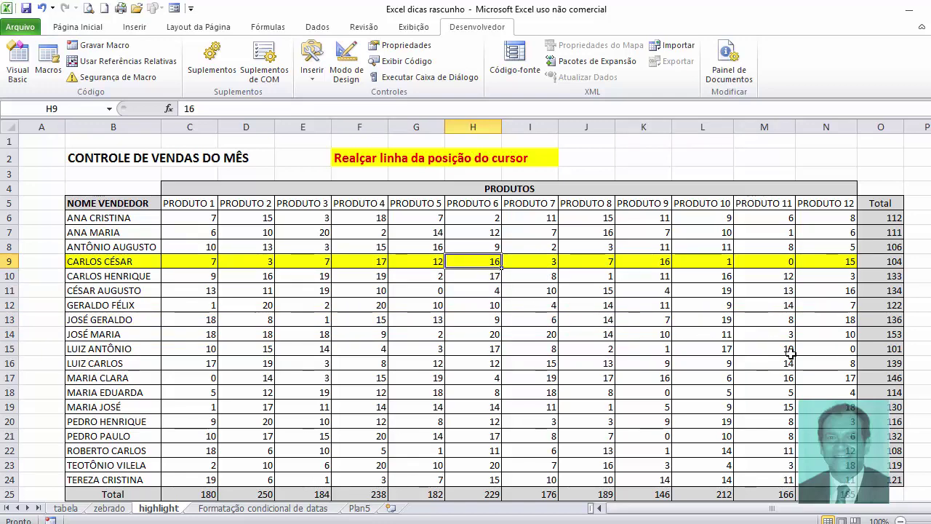
pyautogui.click(835, 350)
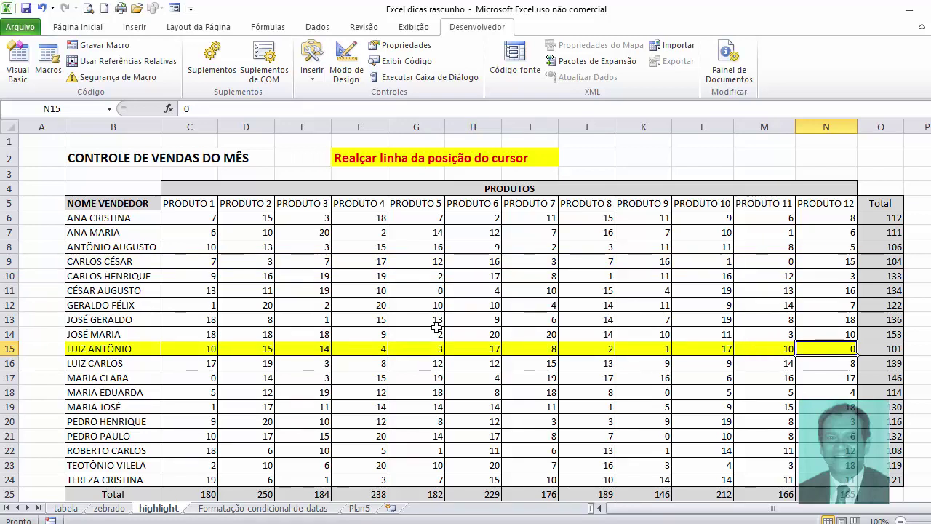
pyautogui.click(195, 247)
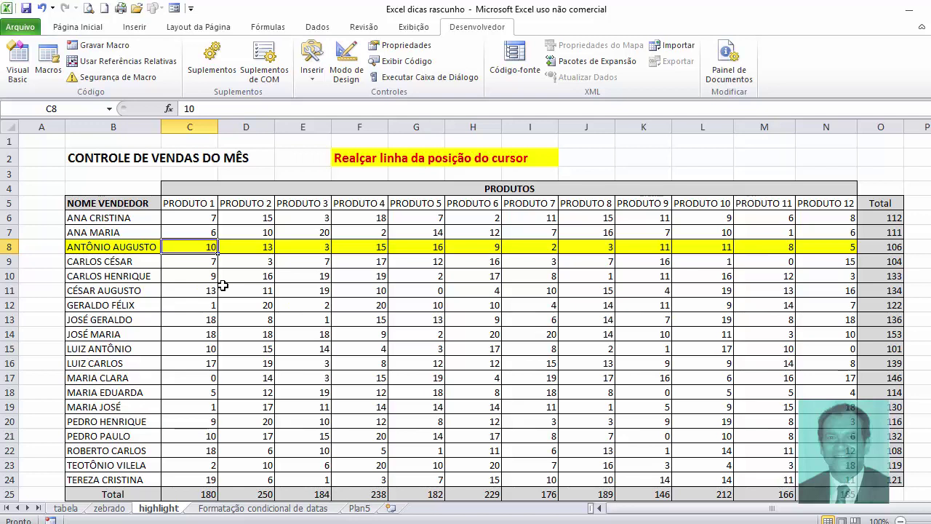
pyautogui.click(473, 261)
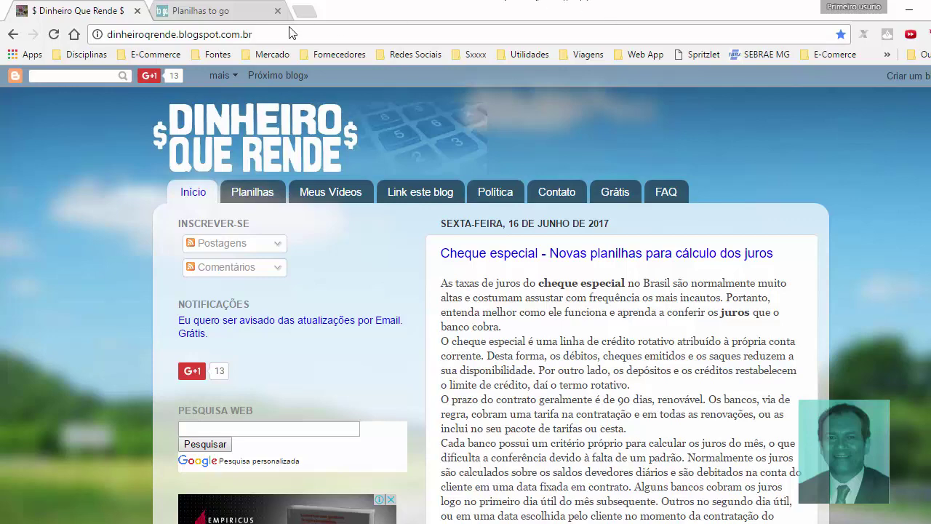
# Step: Switch to the Planilhas to go tab to view the store's new spreadsheet products
pyautogui.click(249, 15)
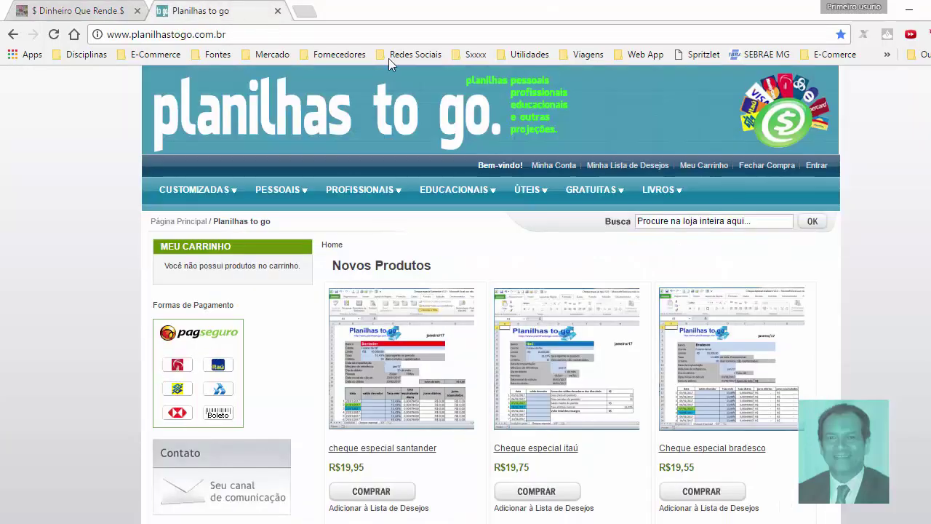